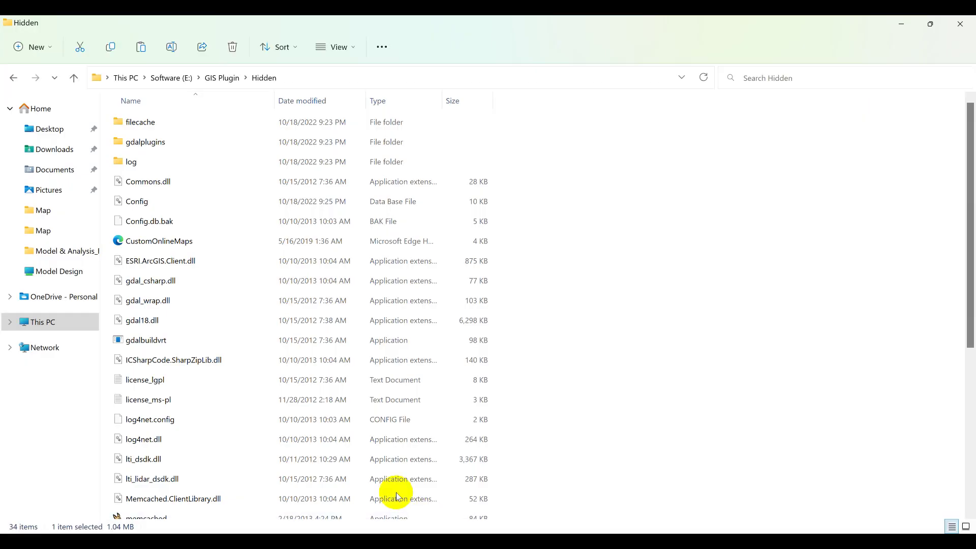
# Launch the Portable Basemap Server executable from the GIS Plugin > Hidden folder.
pyautogui.click(396, 401)
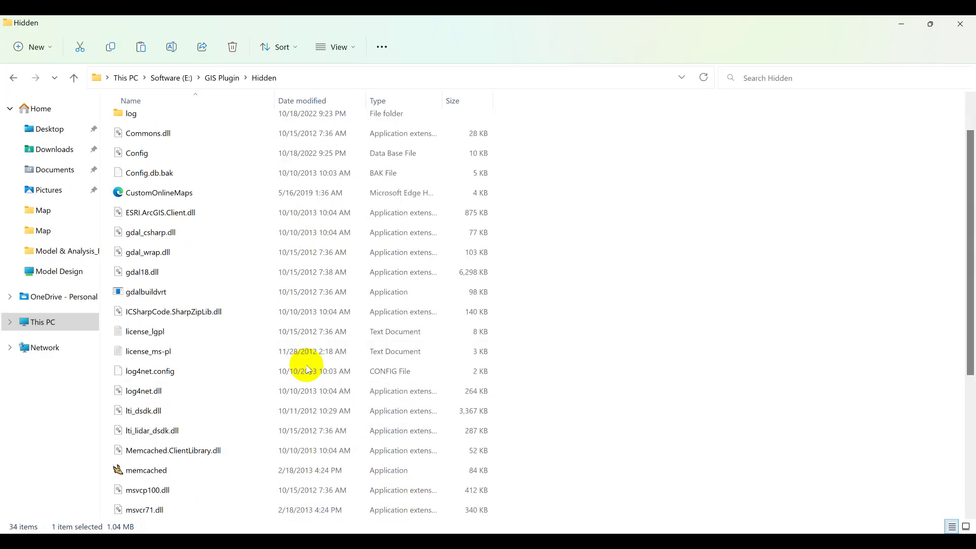
pyautogui.scroll(-5, 398, 366)
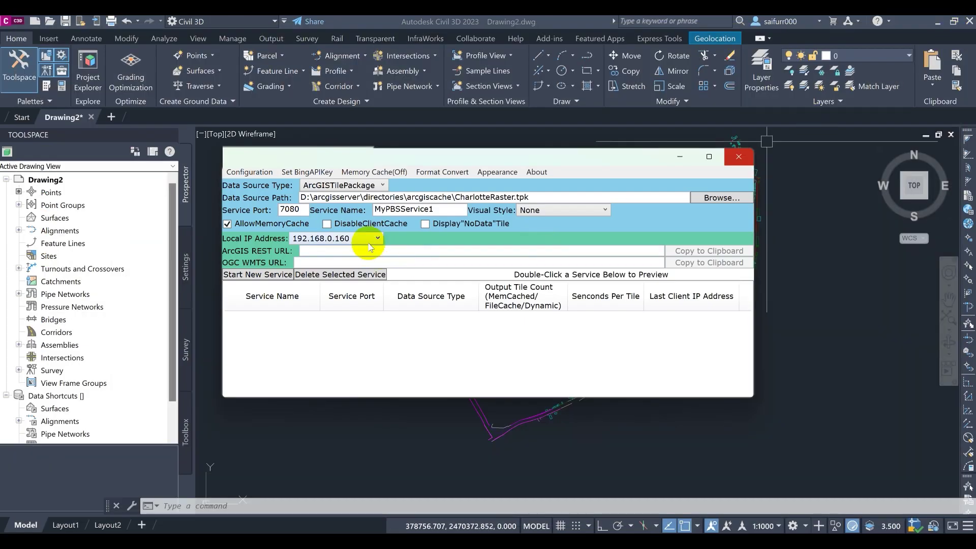
# Start a new GoogleMapsRoad basemap service on port 7080, acknowledging the test-only warning.
pyautogui.click(351, 185)
pyautogui.scroll(-1, 347, 246)
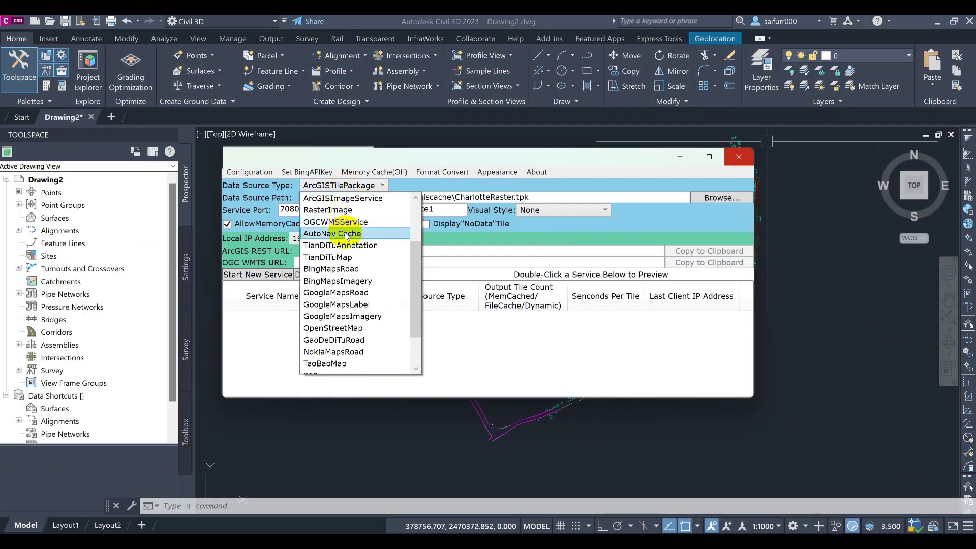
pyautogui.scroll(-1, 347, 246)
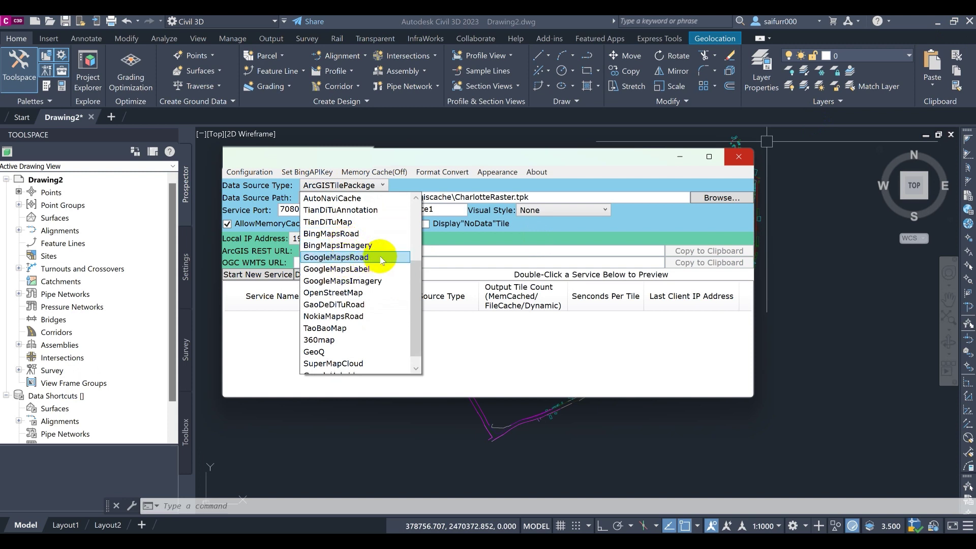
pyautogui.click(376, 261)
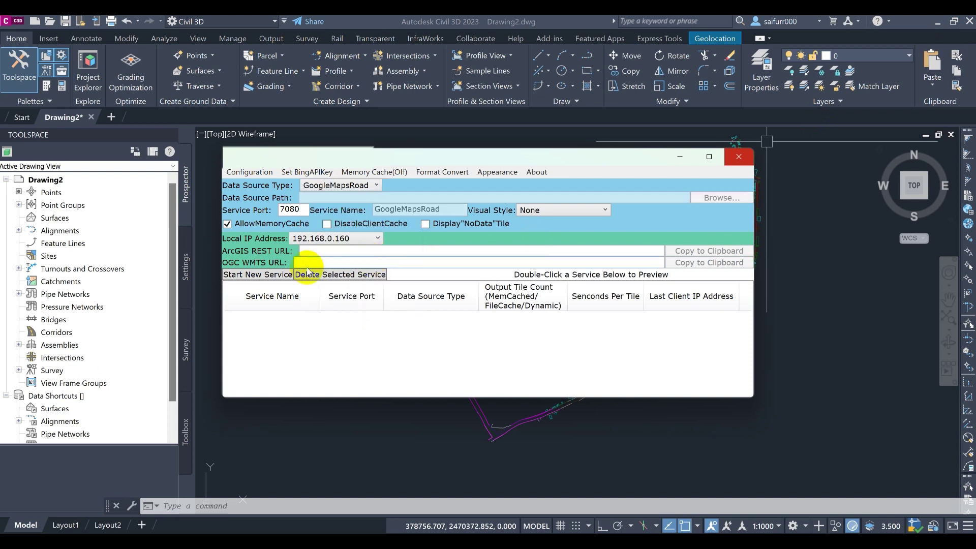
pyautogui.click(274, 275)
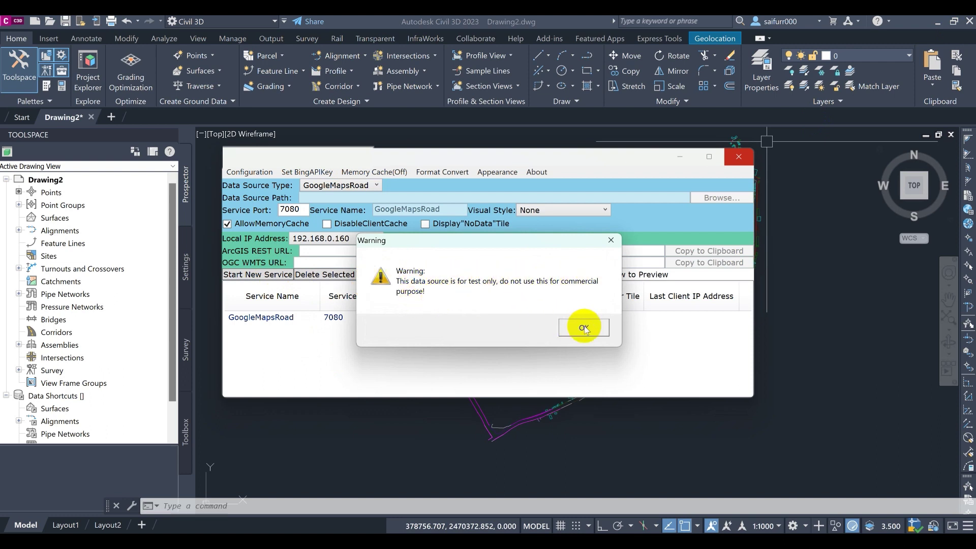
pyautogui.click(584, 327)
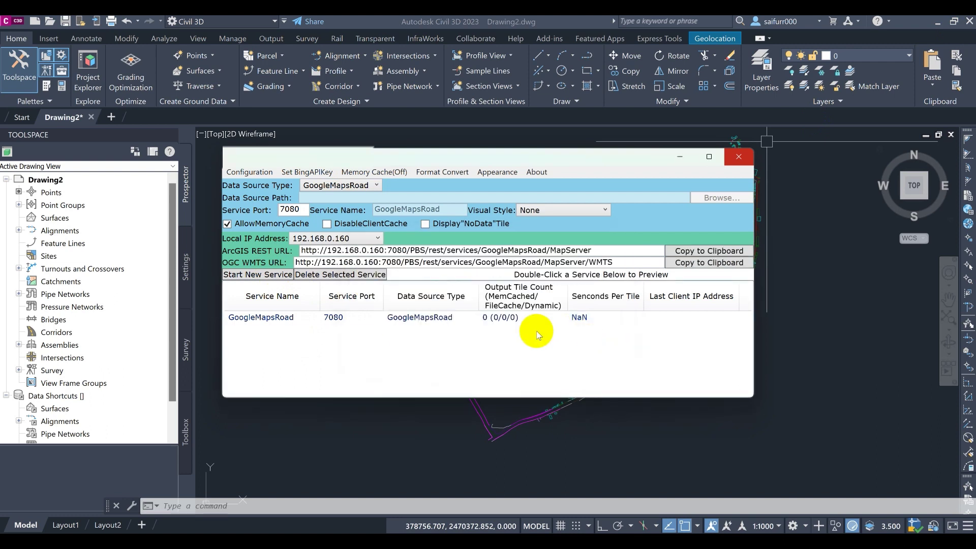
# Copy the service's OGC WMTS URL to the clipboard and minimize the server window.
pyautogui.click(711, 267)
pyautogui.click(586, 325)
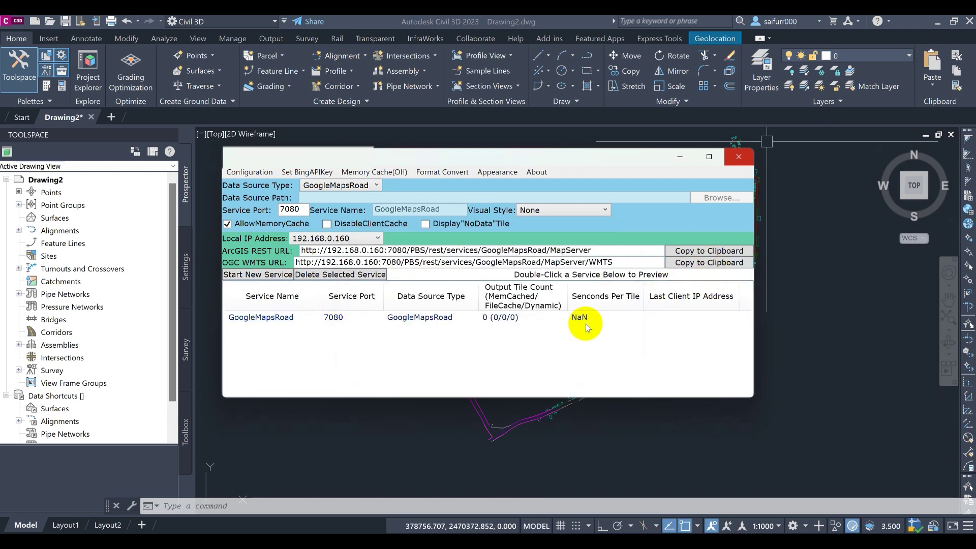
pyautogui.click(681, 158)
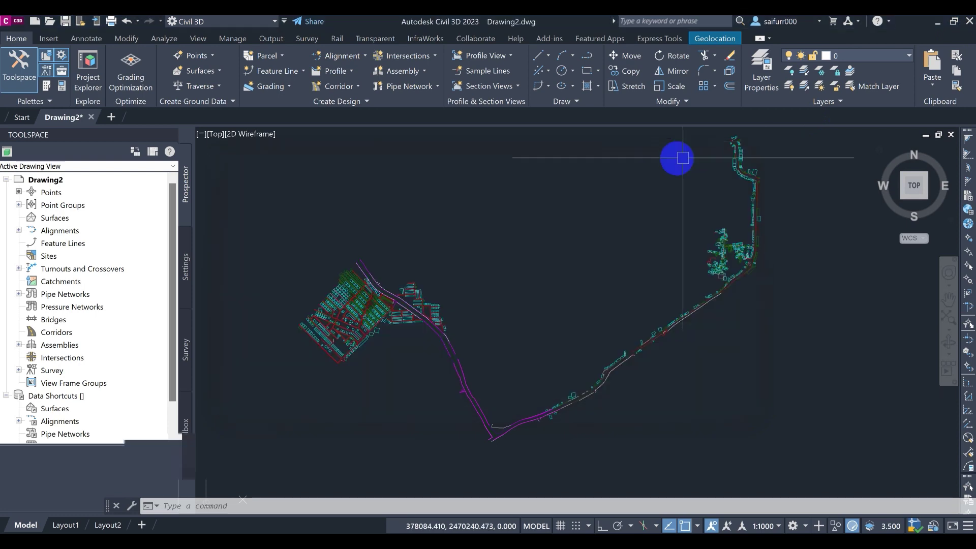
# Turn on the Map Task Pane, answering O at the MAPWSPACE prompt.
pyautogui.click(51, 100)
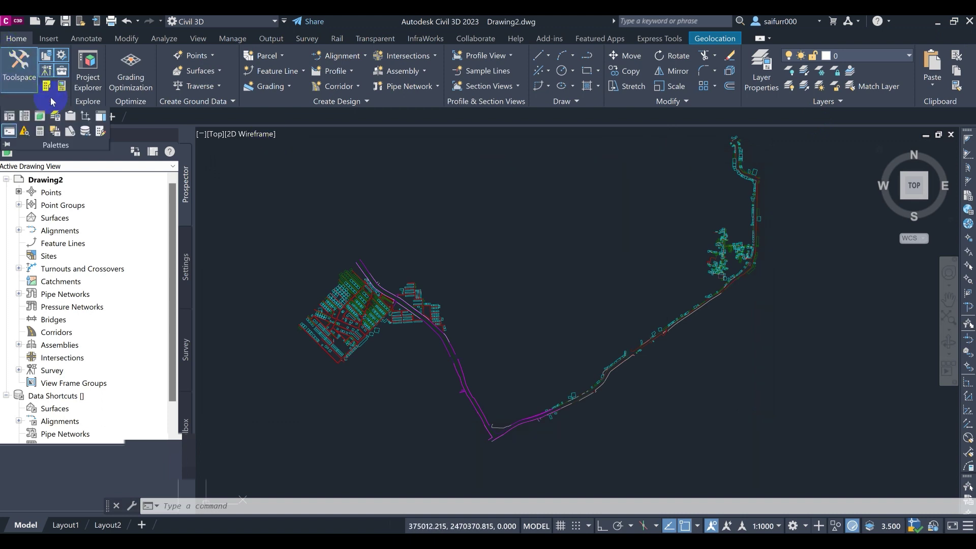
pyautogui.click(105, 131)
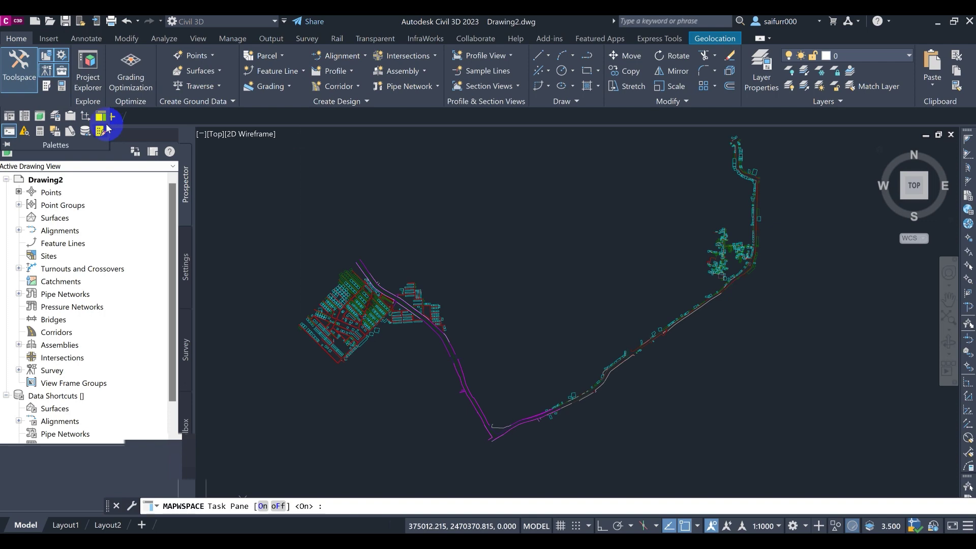
pyautogui.write('O')
pyautogui.press('Return')
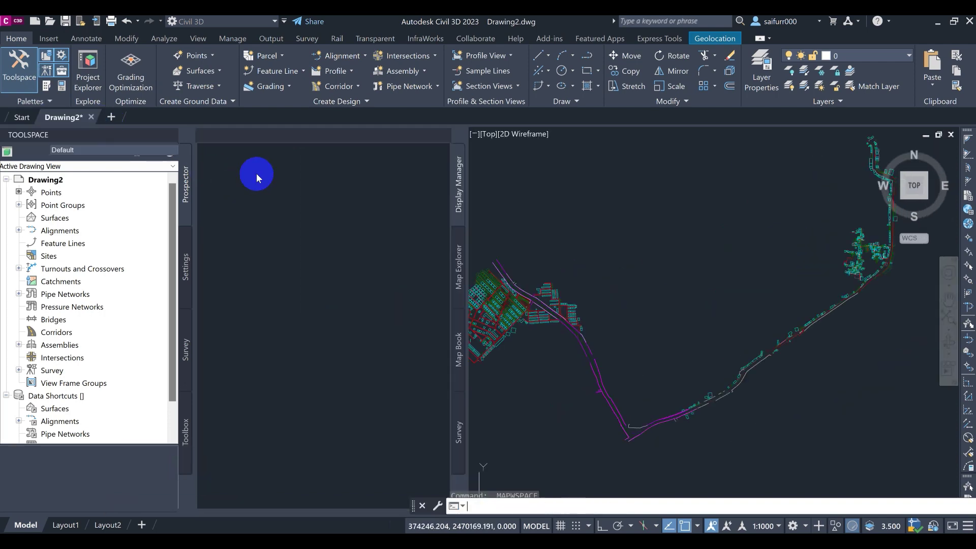
# Create a WMTS connection named Google Maps Road with the copied URL and log in.
pyautogui.click(210, 182)
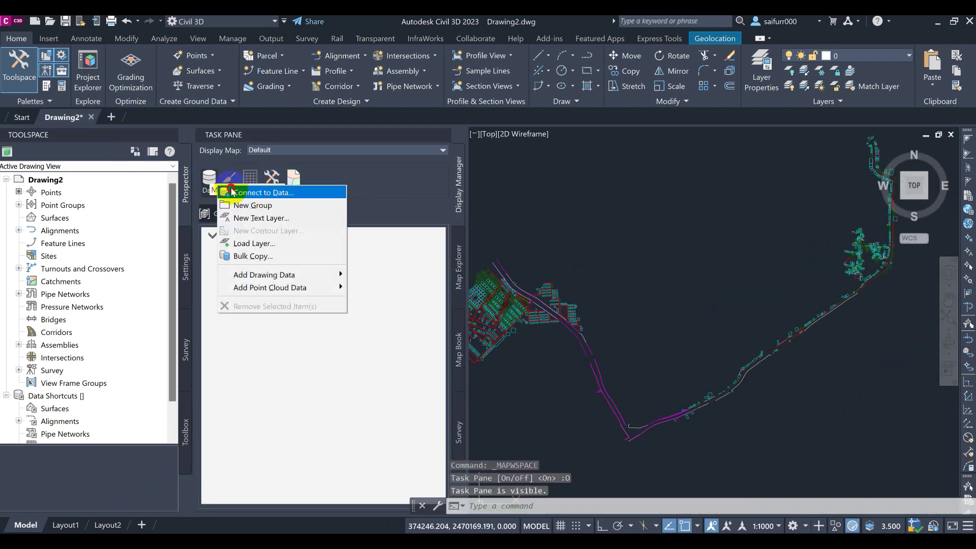
pyautogui.click(256, 192)
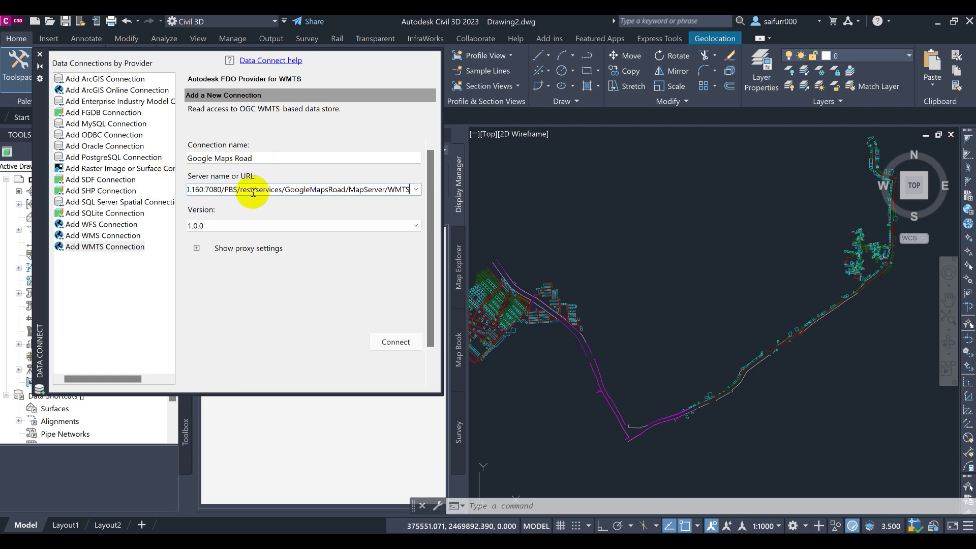
pyautogui.click(405, 340)
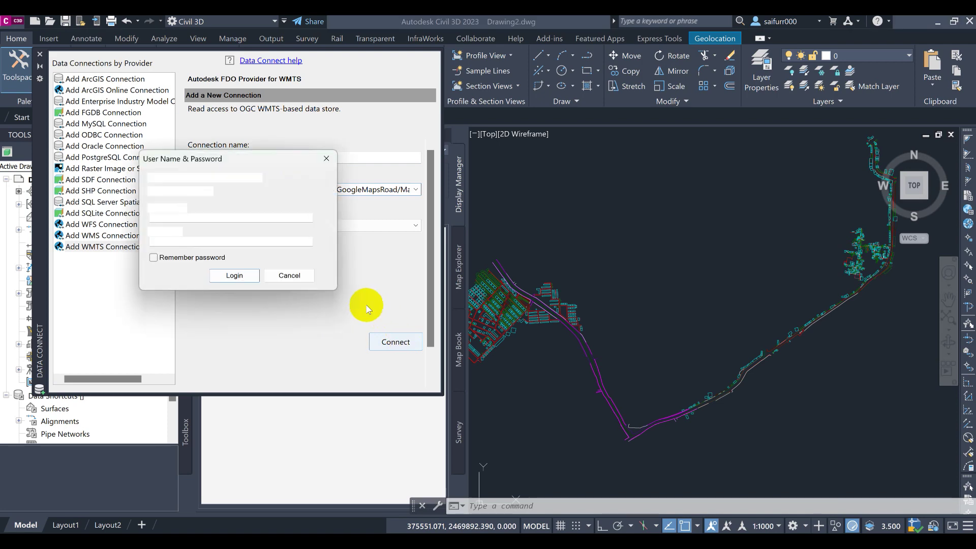
pyautogui.click(236, 277)
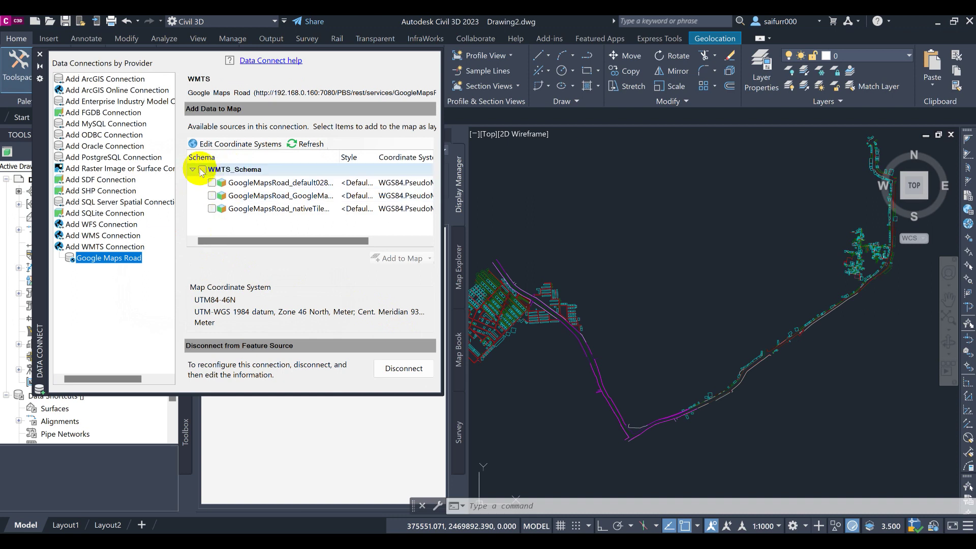
# Add only the middle GoogleMapsCompatible road layer to the map.
pyautogui.click(212, 183)
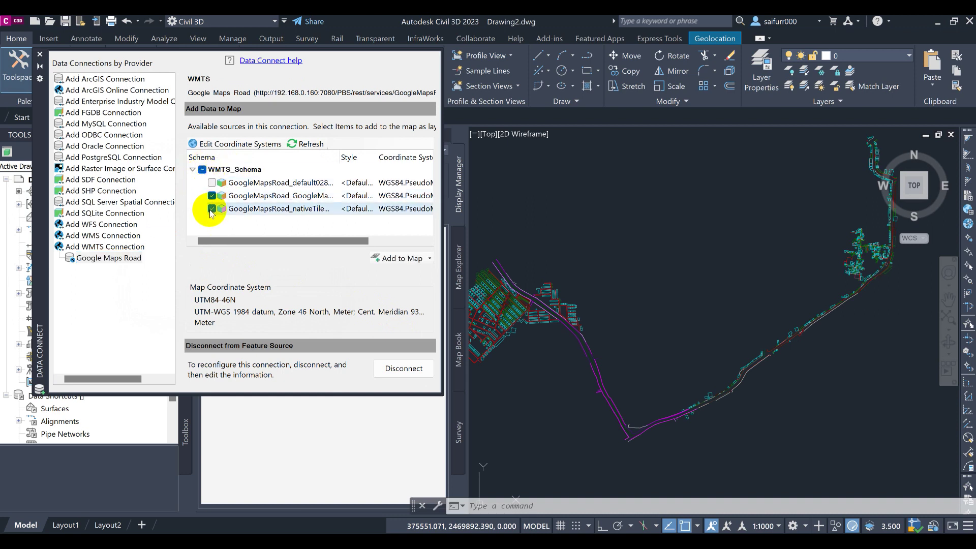
pyautogui.click(212, 209)
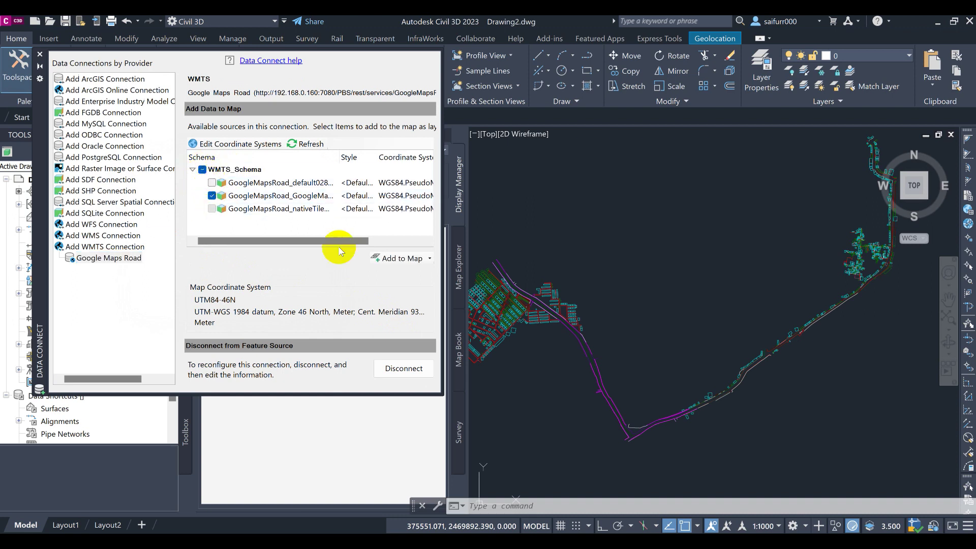
pyautogui.click(402, 260)
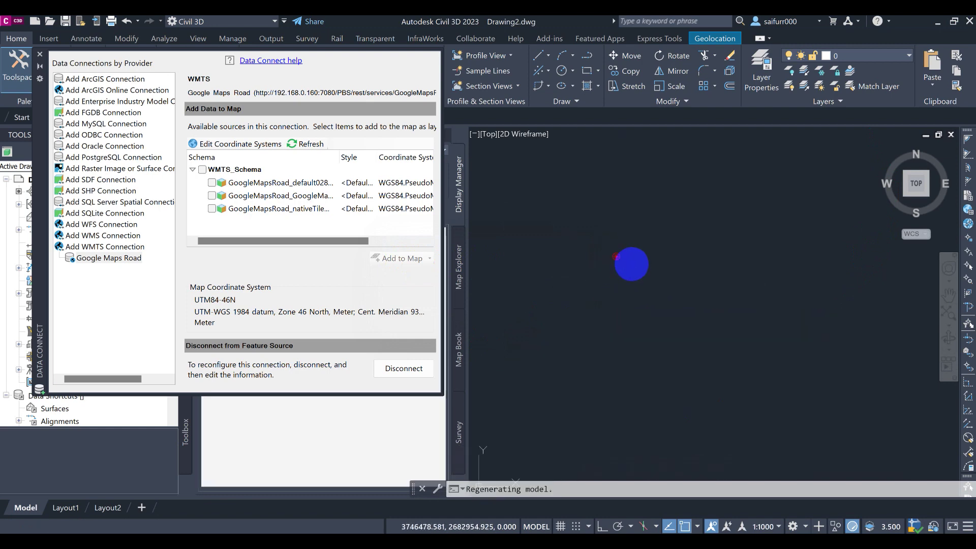
# Zoom to show the road tiles under the drawing, then close the Data Connect palette.
pyautogui.scroll(-2, 621, 266)
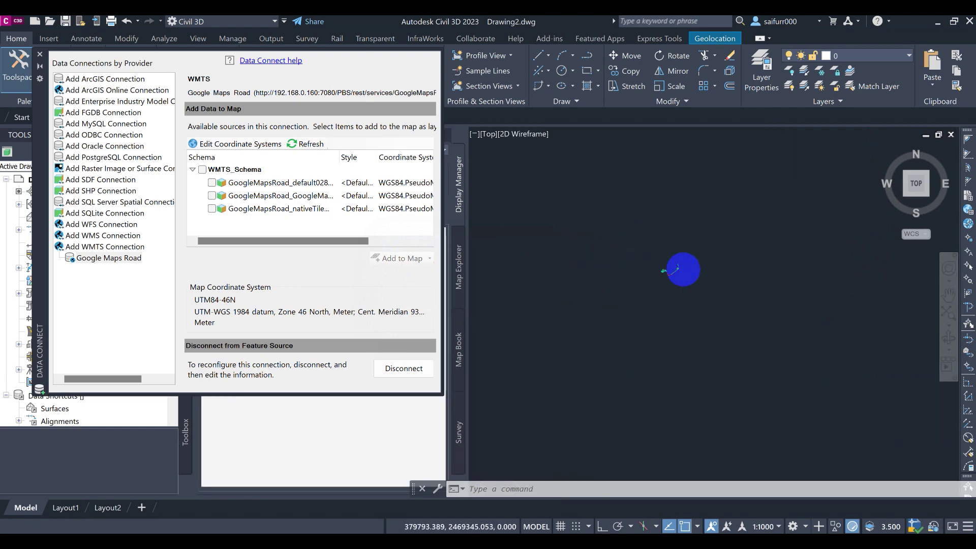
pyautogui.scroll(5, 683, 269)
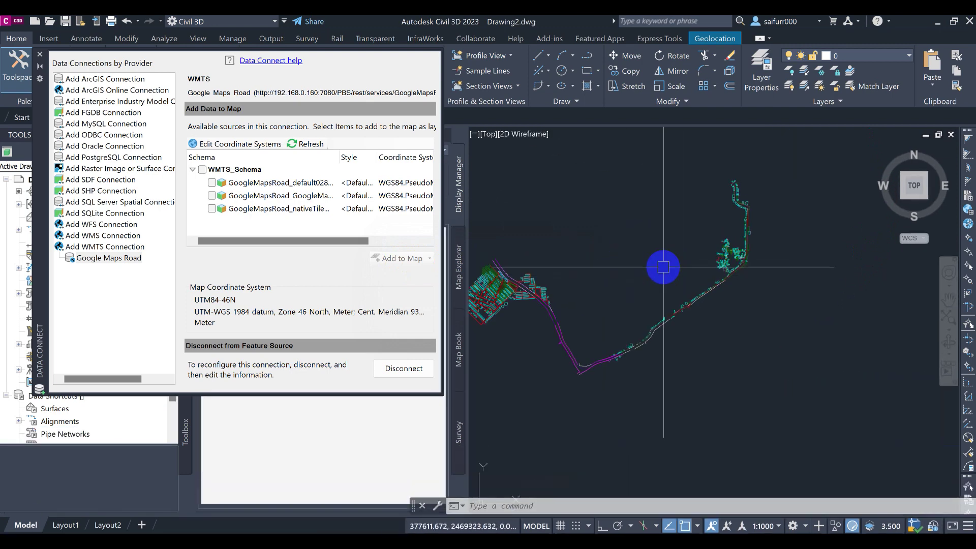
pyautogui.click(40, 54)
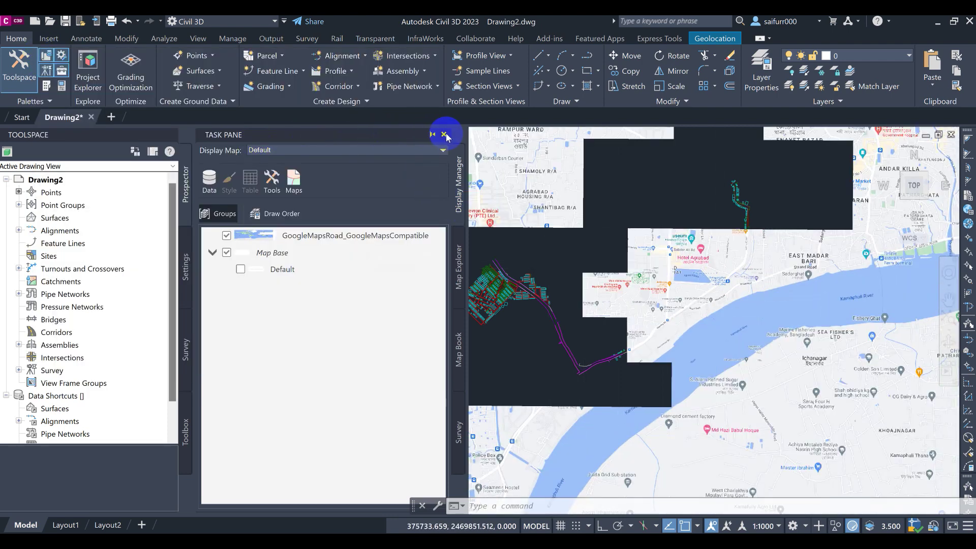
# Close the Task Pane and frame all the Chattogram linework in view.
pyautogui.click(444, 135)
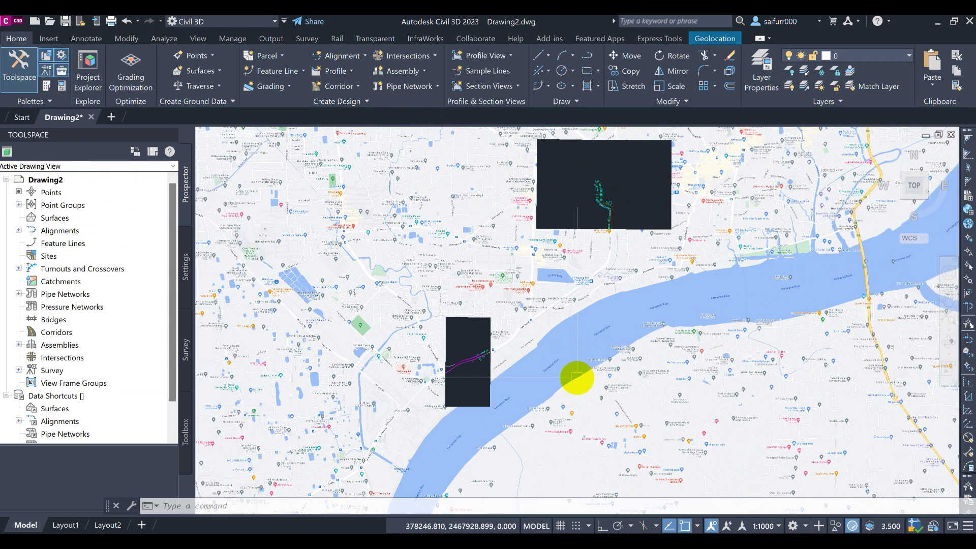
pyautogui.scroll(3, 642, 246)
pyautogui.scroll(-1, 649, 342)
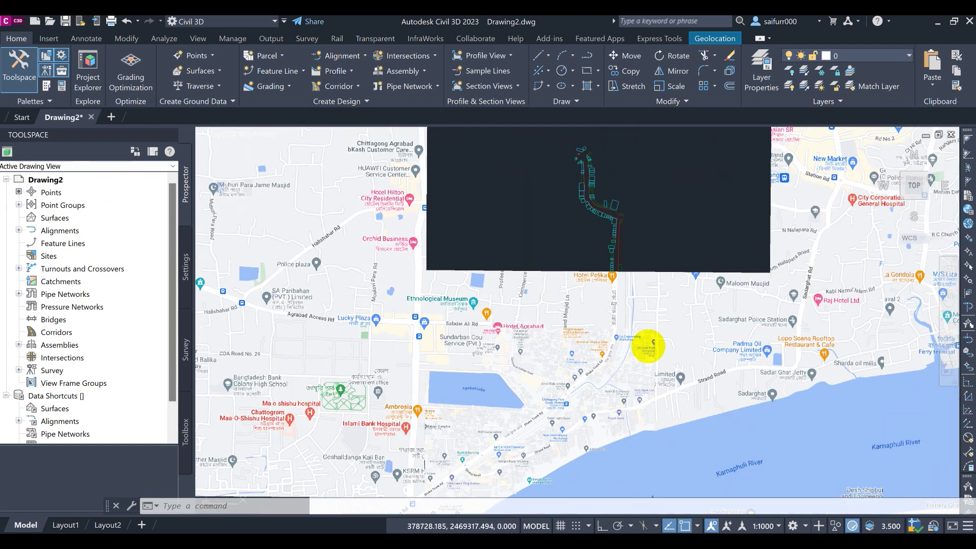
pyautogui.scroll(-1, 639, 303)
pyautogui.moveTo(639, 303); pyautogui.dragTo(635, 241, button='middle')
pyautogui.scroll(-2, 366, 345)
pyautogui.scroll(1, 447, 295)
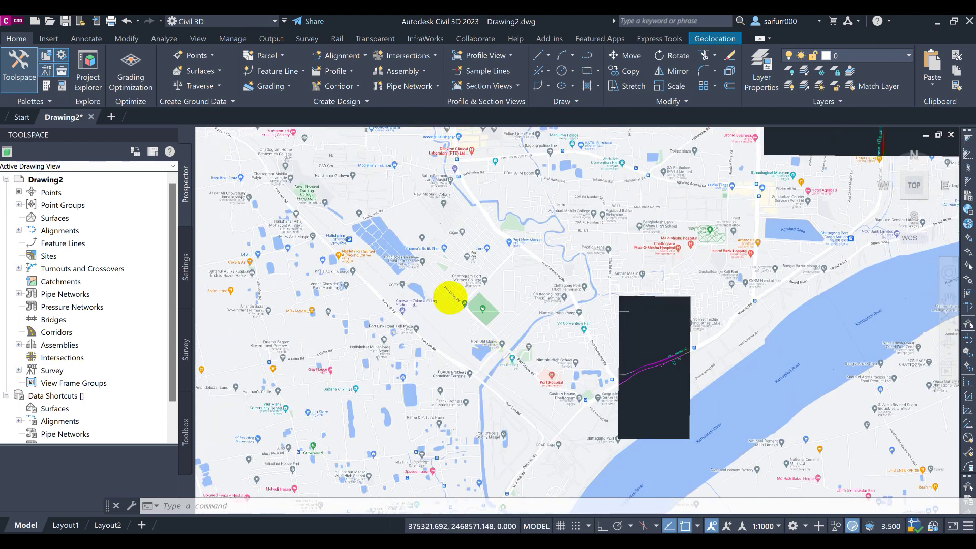
pyautogui.scroll(2, 436, 279)
pyautogui.scroll(-3, 442, 267)
pyautogui.scroll(3, 442, 275)
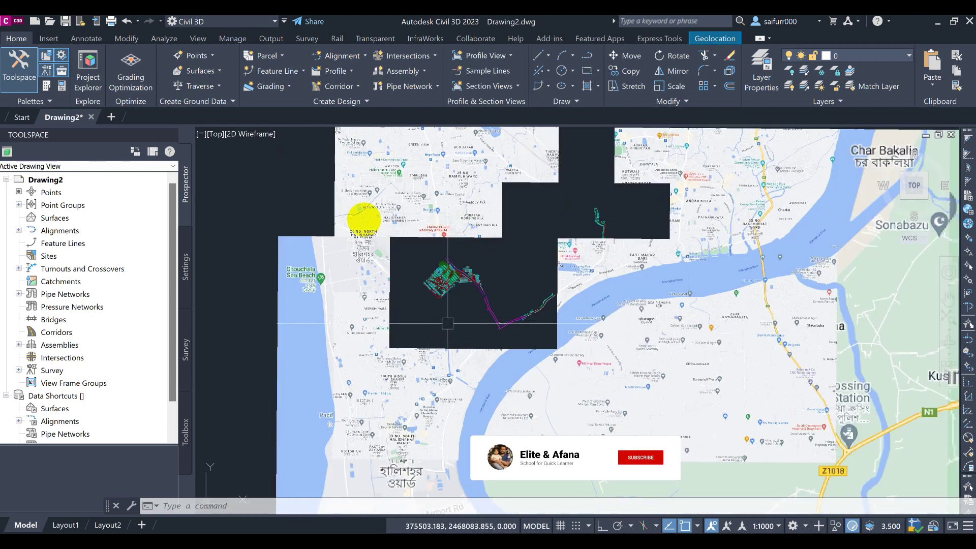
# Window-select all linework and apply Display Order > Bring to Front, then clear the selection.
pyautogui.click(362, 163)
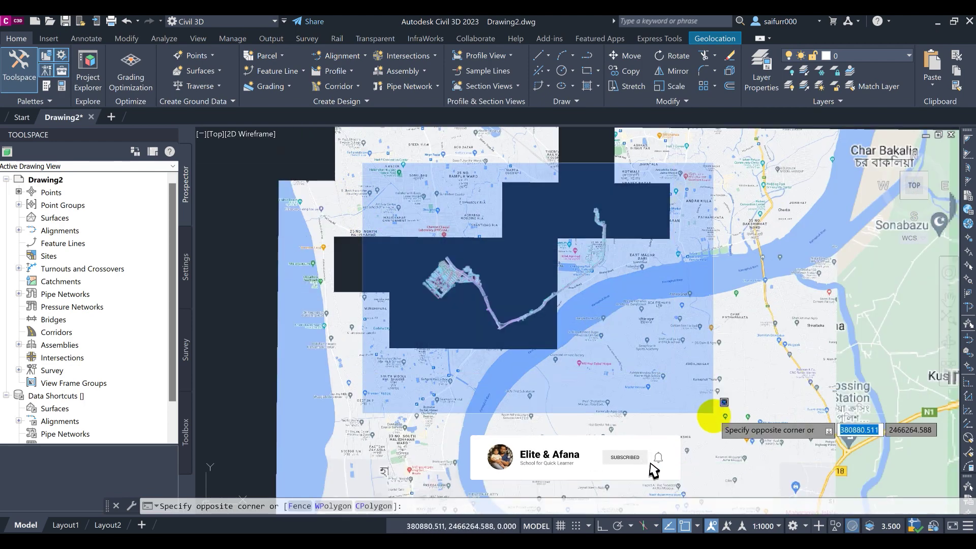
pyautogui.click(729, 434)
pyautogui.scroll(5, 432, 272)
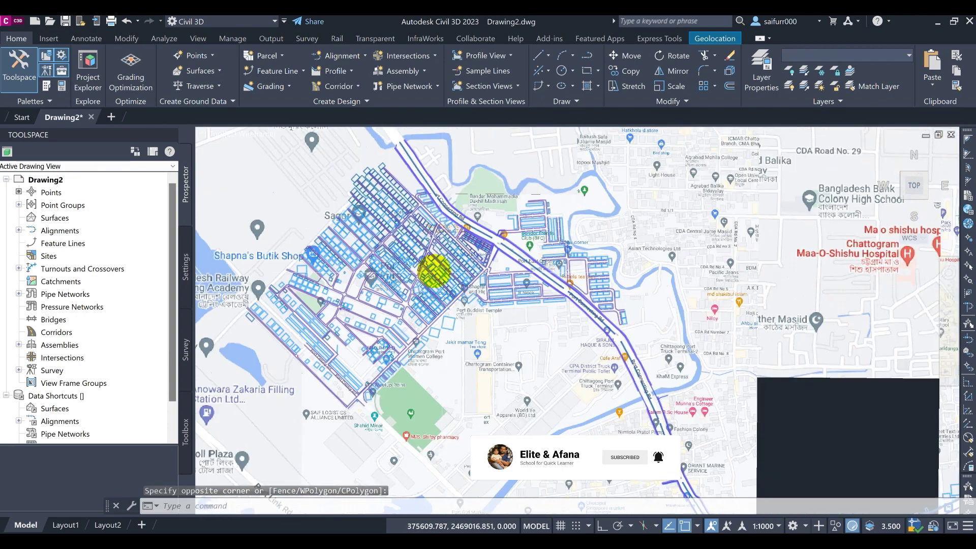
pyautogui.rightClick(464, 271)
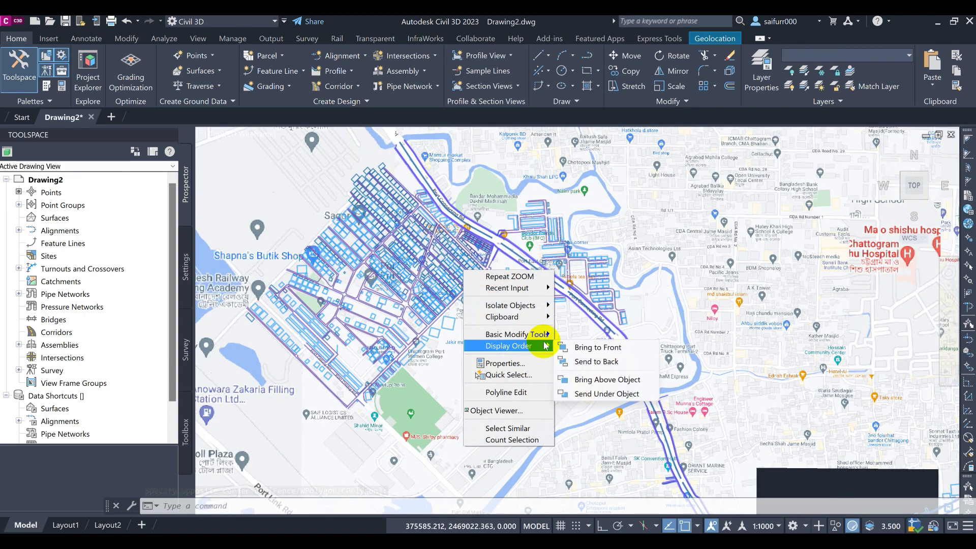
pyautogui.click(590, 344)
pyautogui.press('Escape')
pyautogui.press('Escape')
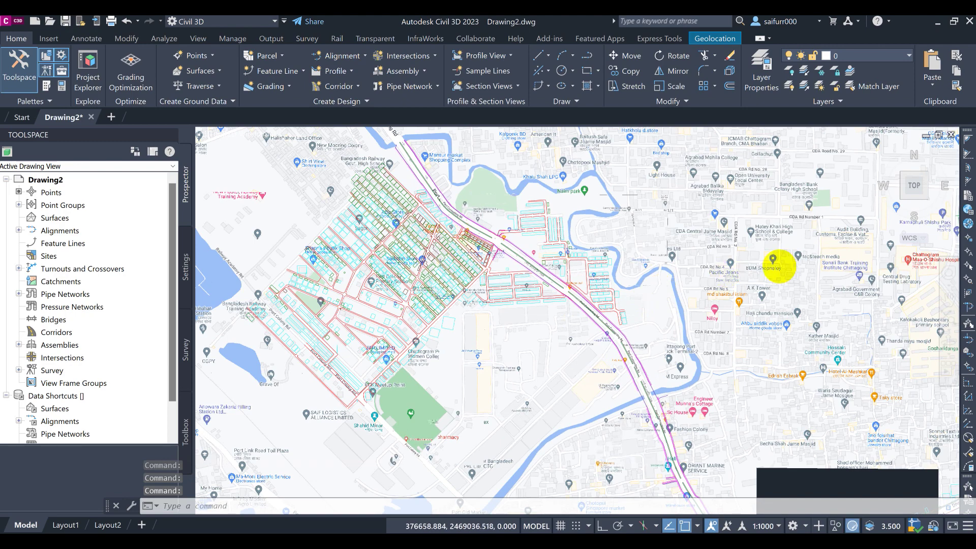
# Pan and zoom from the Port Connecting Rd parcels to the Dhaka Trunk Rd parcels near the lake.
pyautogui.scroll(2, 454, 262)
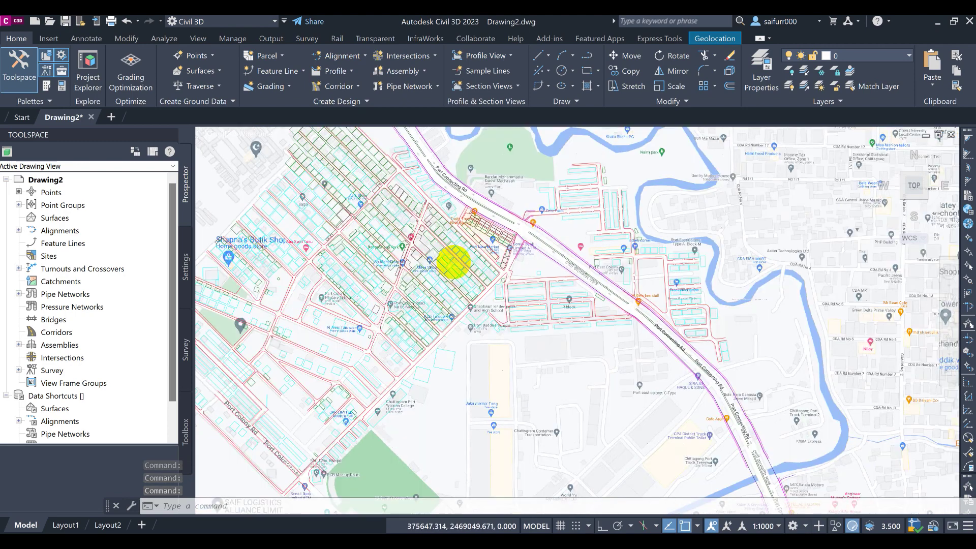
pyautogui.scroll(3, 460, 257)
pyautogui.scroll(-4, 550, 310)
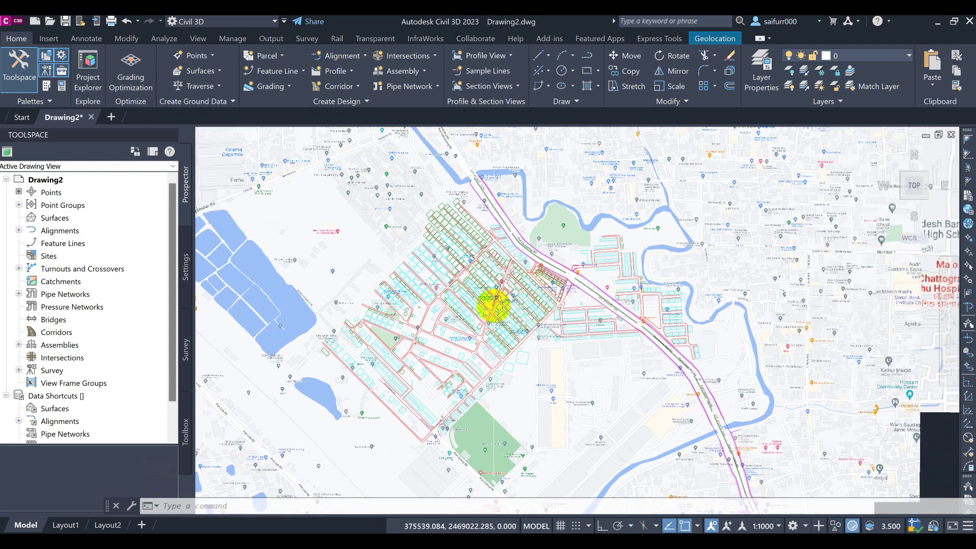
pyautogui.moveTo(539, 356); pyautogui.dragTo(500, 245, button='middle')
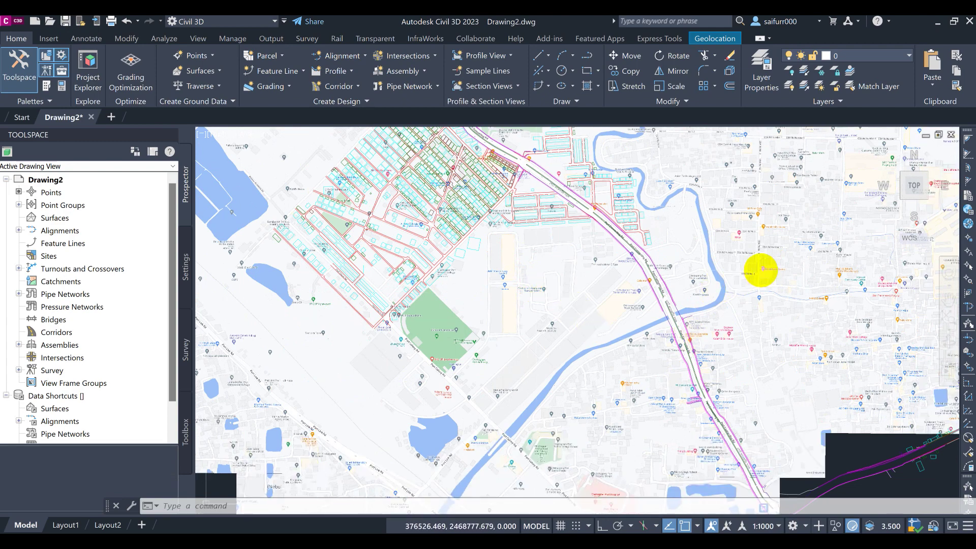
pyautogui.moveTo(835, 275); pyautogui.dragTo(505, 191, button='middle')
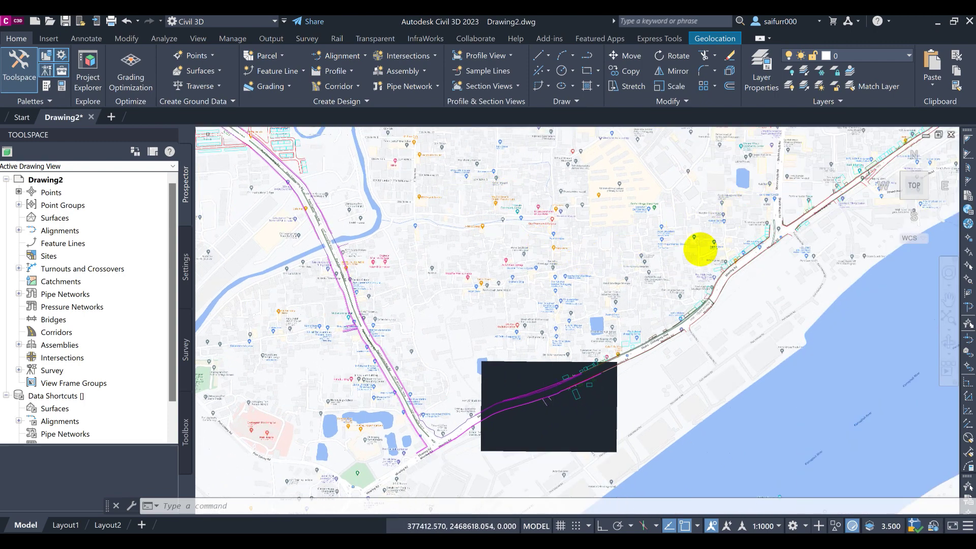
pyautogui.scroll(3, 523, 338)
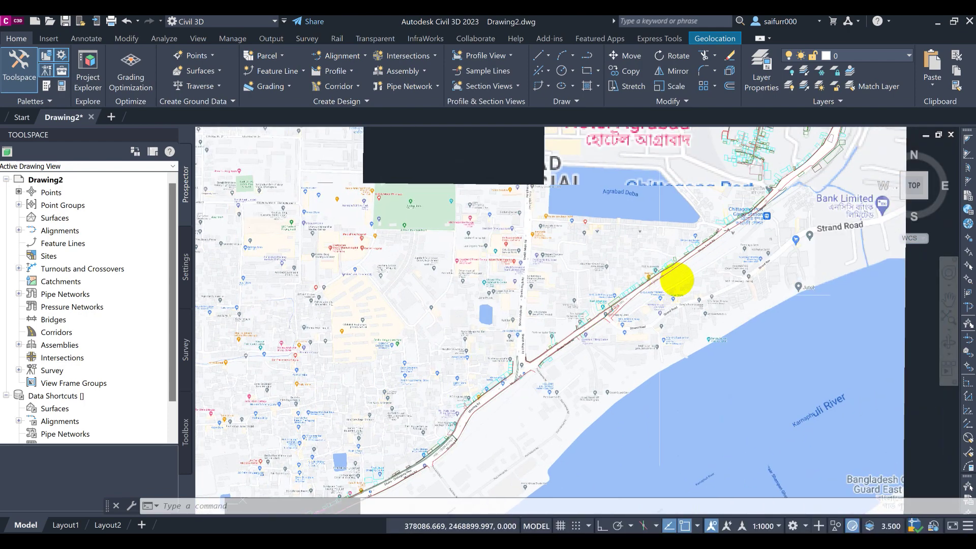
pyautogui.scroll(2, 564, 355)
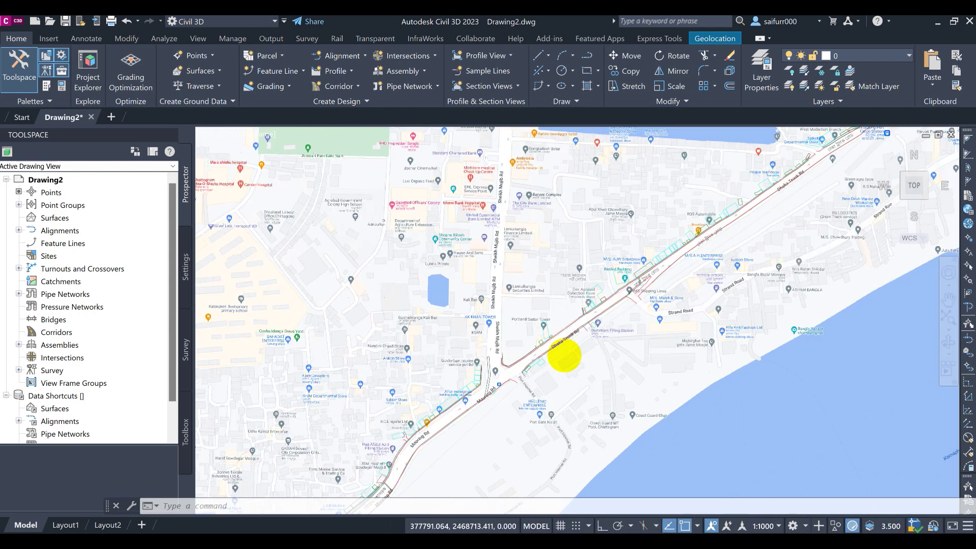
pyautogui.scroll(3, 437, 295)
pyautogui.scroll(2, 658, 298)
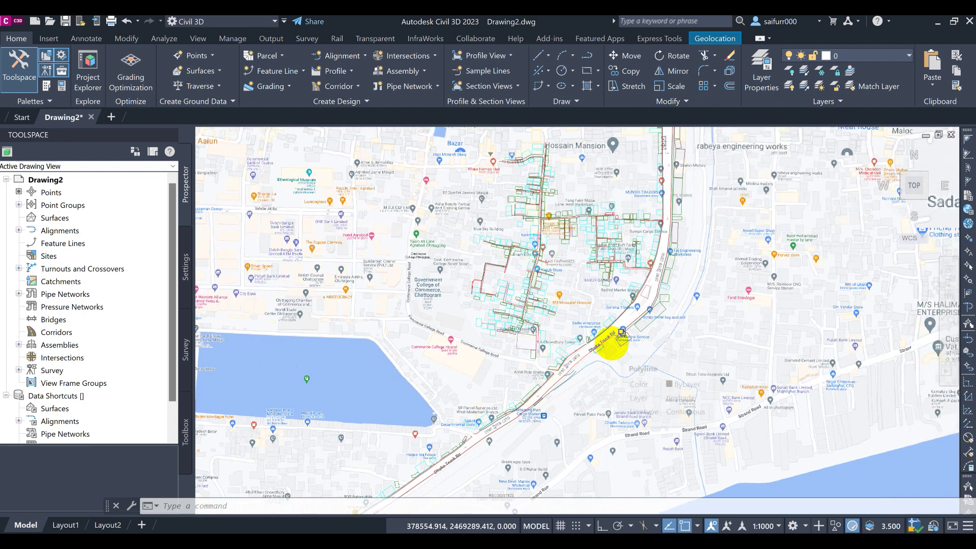
# Follow the Dhaka Trunk Rd linework north past Majhirghat Rd to the Pathantuli end.
pyautogui.scroll(2, 610, 338)
pyautogui.moveTo(615, 333); pyautogui.dragTo(601, 402, button='middle')
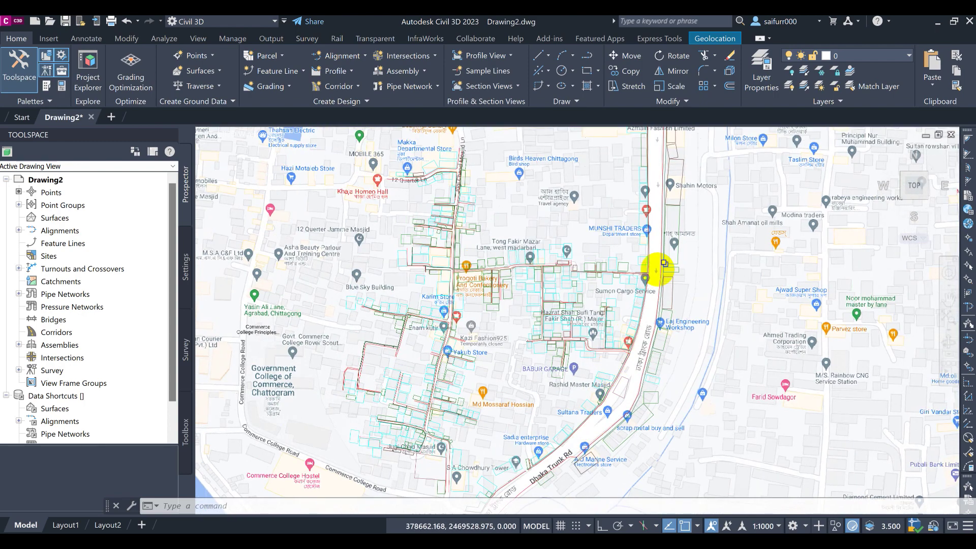
pyautogui.moveTo(663, 262); pyautogui.dragTo(675, 425, button='middle')
pyautogui.moveTo(688, 235); pyautogui.dragTo(673, 418, button='middle')
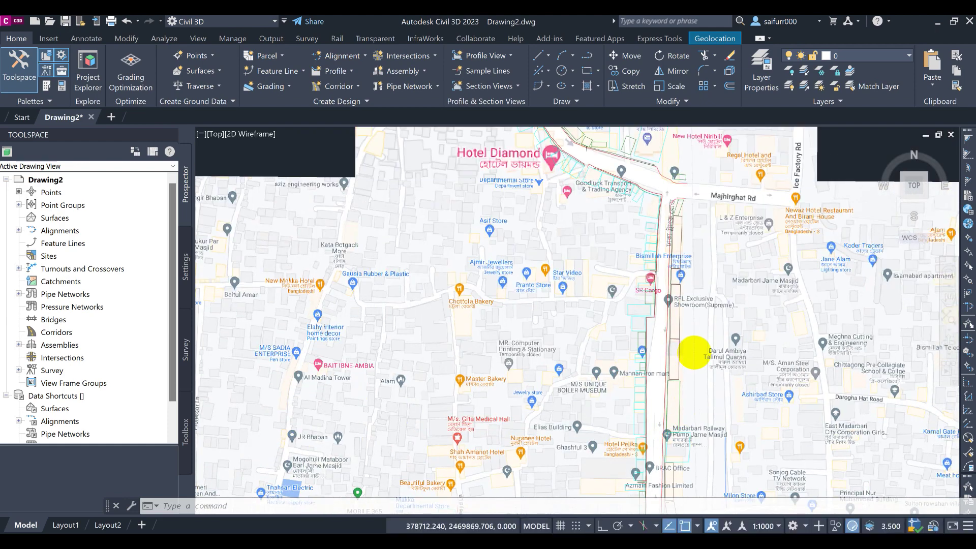
pyautogui.moveTo(654, 207); pyautogui.dragTo(748, 407, button='middle')
pyautogui.moveTo(632, 235); pyautogui.dragTo(651, 393, button='middle')
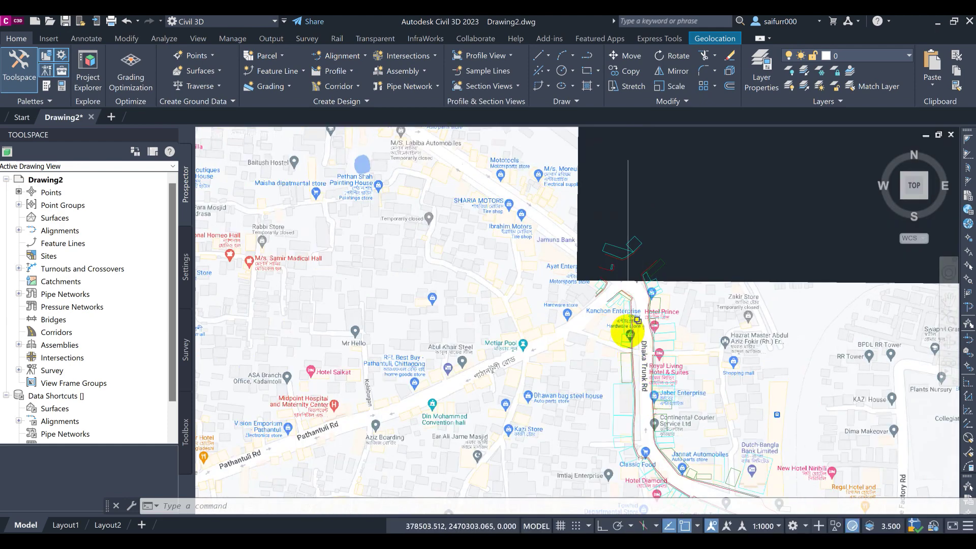
pyautogui.scroll(2, 630, 290)
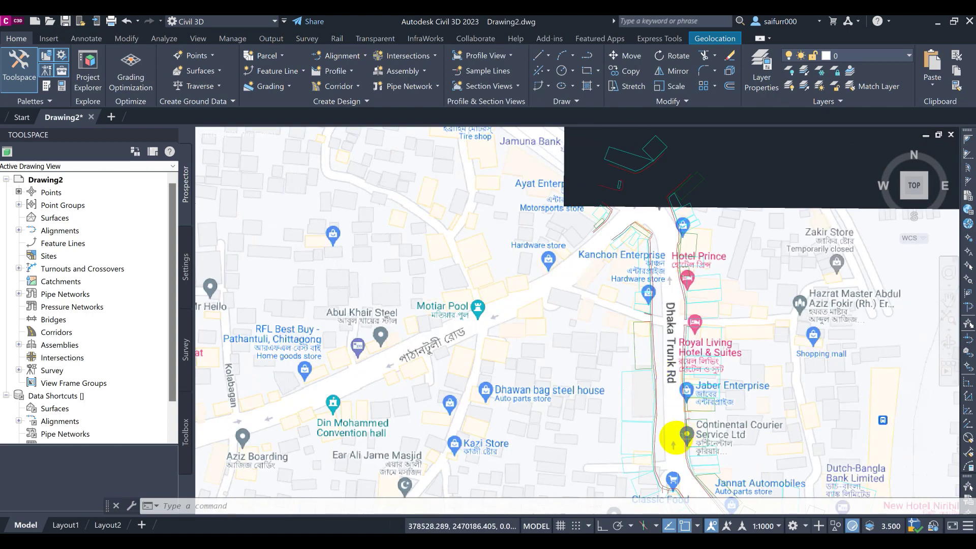
# Trace Dhaka Trunk Rd back south to the Strand Road stretch by the river.
pyautogui.moveTo(673, 445); pyautogui.dragTo(659, 246, button='middle')
pyautogui.moveTo(806, 471); pyautogui.dragTo(614, 199, button='middle')
pyautogui.scroll(-2, 682, 464)
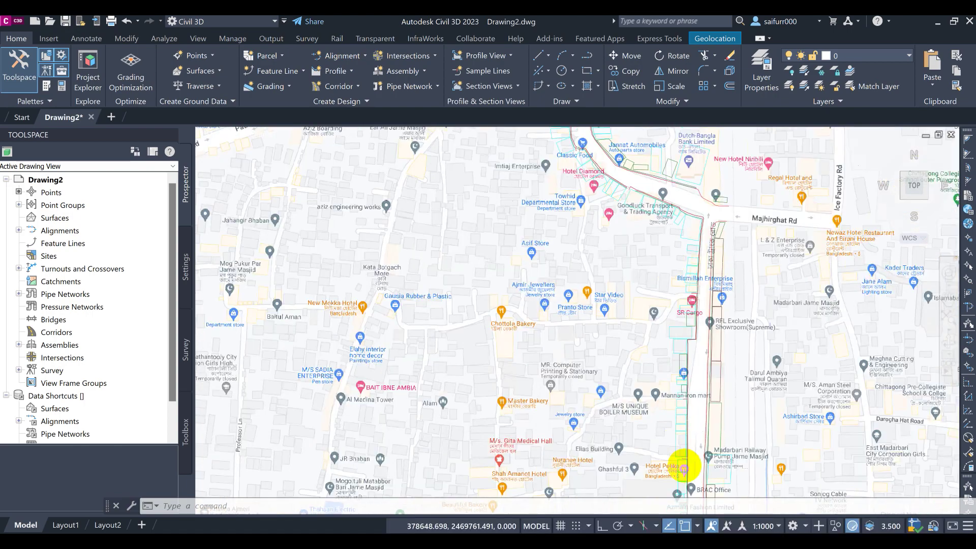
pyautogui.moveTo(682, 464); pyautogui.dragTo(697, 207, button='middle')
pyautogui.moveTo(679, 444)
pyautogui.mouseDown(button='middle')
pyautogui.moveTo(544, 403)
pyautogui.moveTo(767, 218)
pyautogui.mouseUp(button='middle')
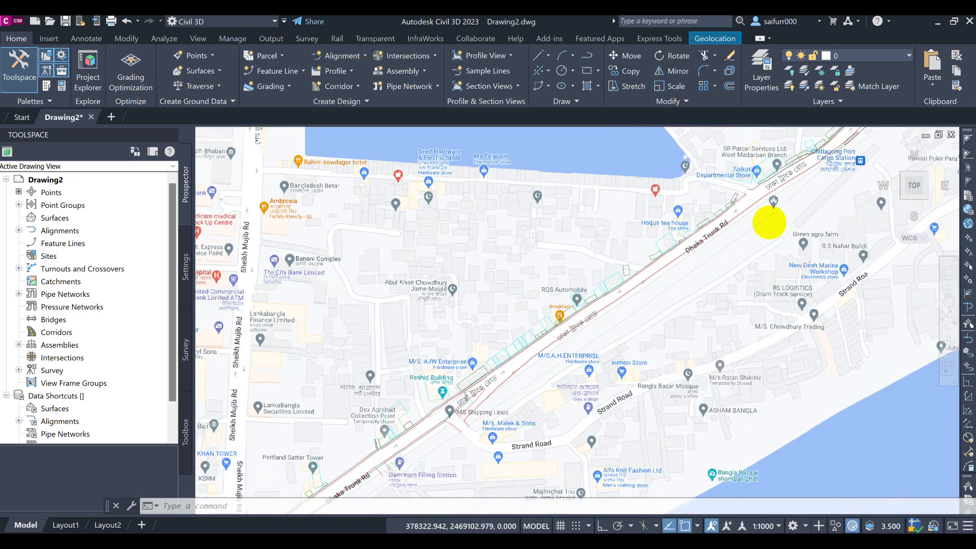
pyautogui.moveTo(606, 313); pyautogui.dragTo(436, 429, button='middle')
pyautogui.moveTo(482, 393); pyautogui.dragTo(792, 188, button='middle')
# Return the view to the main parcel grid beside Port Connecting Rd.
pyautogui.moveTo(545, 334); pyautogui.dragTo(632, 283, button='middle')
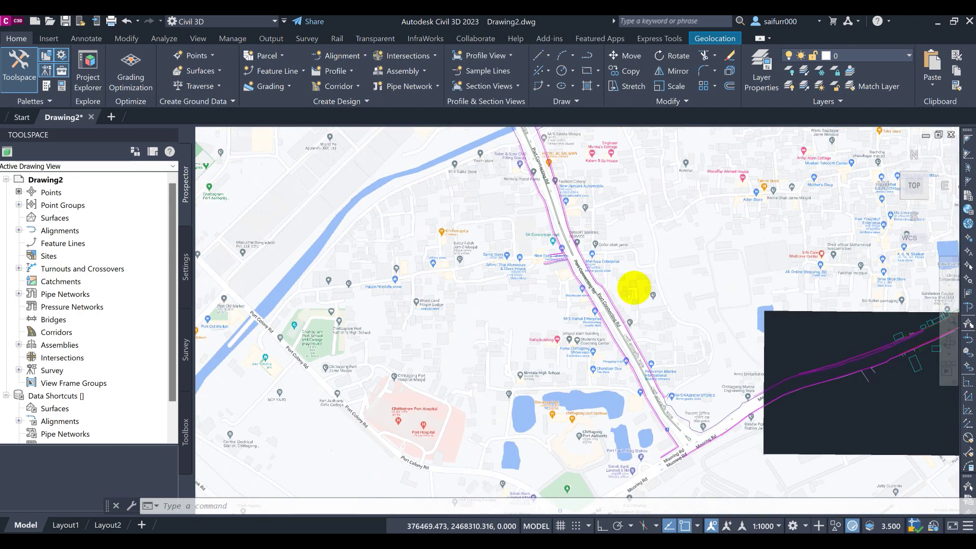
pyautogui.moveTo(693, 289); pyautogui.dragTo(715, 391, button='middle')
pyautogui.moveTo(507, 199); pyautogui.dragTo(508, 290, button='middle')
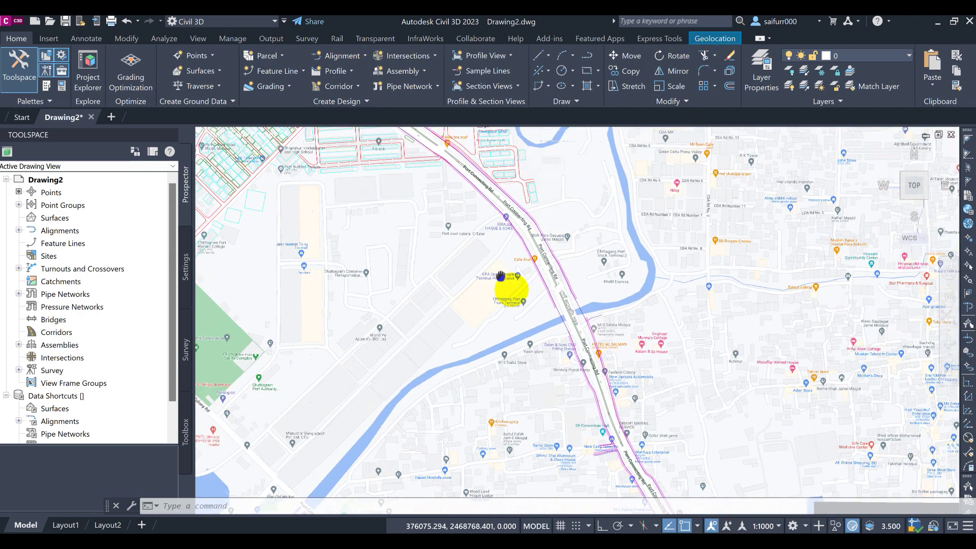
pyautogui.moveTo(230, 196)
pyautogui.mouseDown(button='middle')
pyautogui.moveTo(377, 254)
pyautogui.moveTo(623, 327)
pyautogui.mouseUp(button='middle')
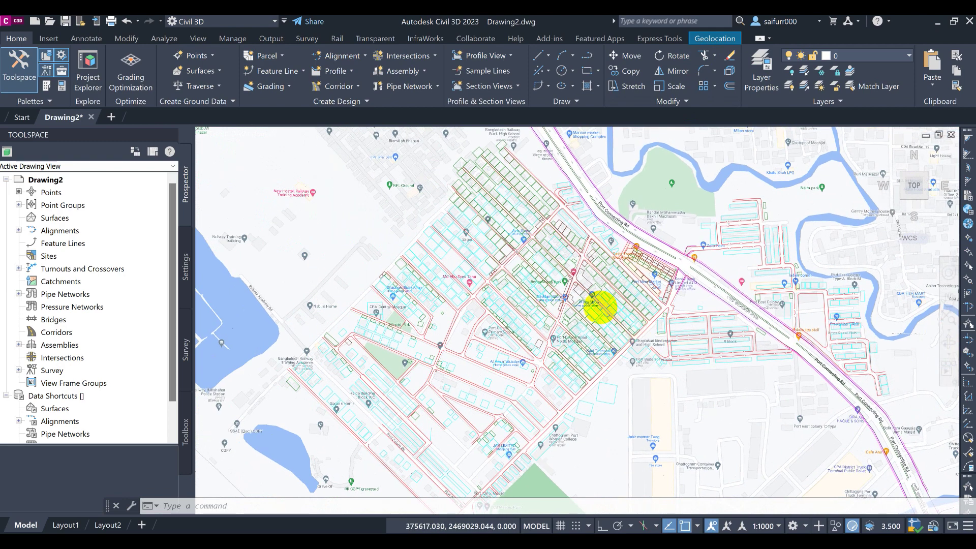